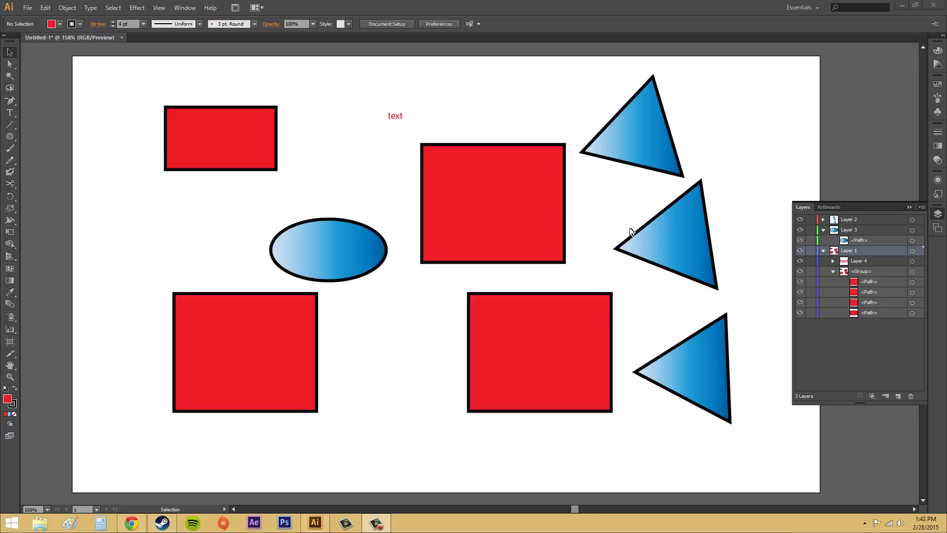
- Turn on Show Layers Only in the Layers panel options
{"action": "left_click", "coordinate": [921, 208]}
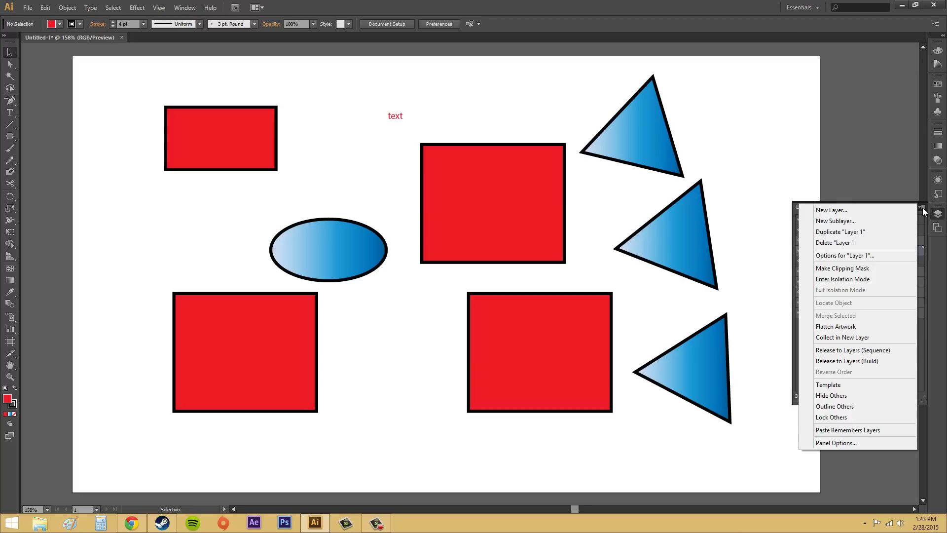
{"action": "left_click", "coordinate": [845, 441]}
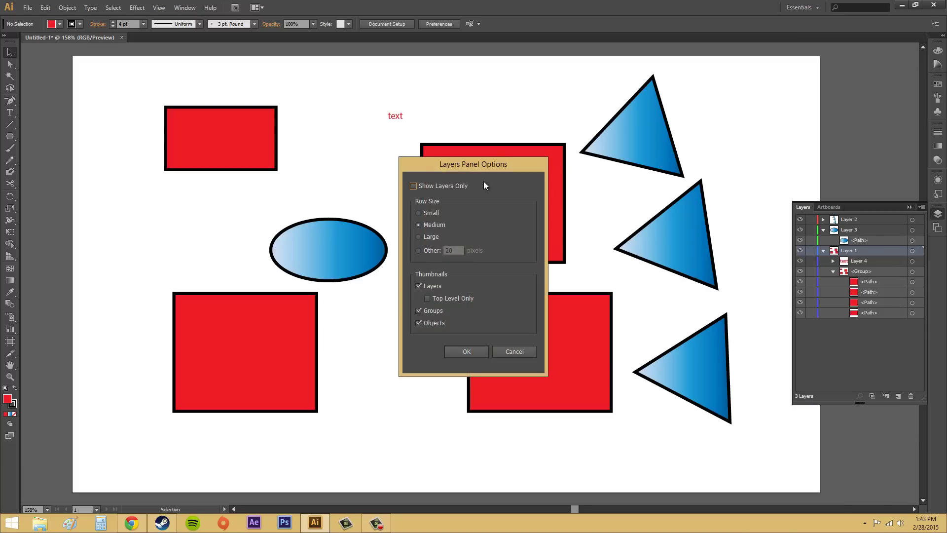
{"action": "left_click_drag", "start_coordinate": [488, 169], "coordinate": [599, 191]}
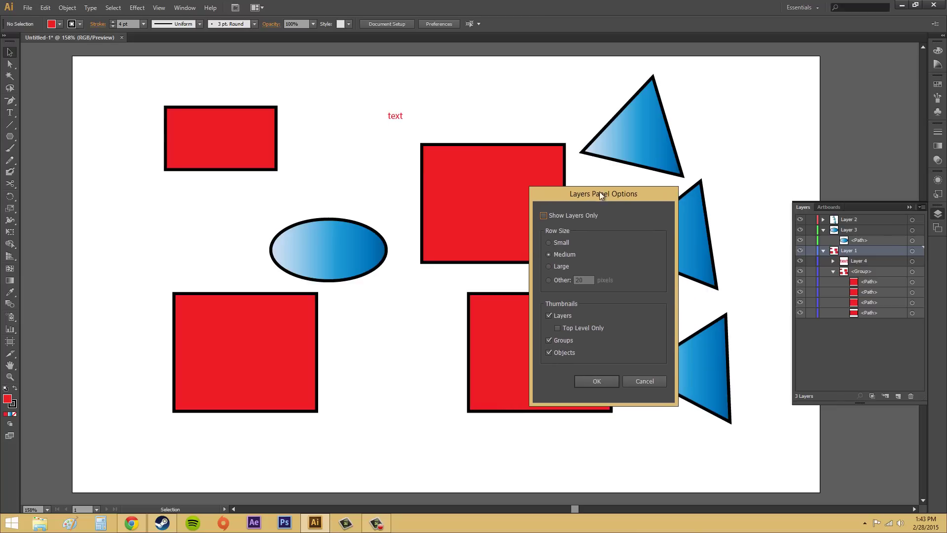
{"action": "left_click", "coordinate": [544, 215]}
{"action": "left_click", "coordinate": [597, 381]}
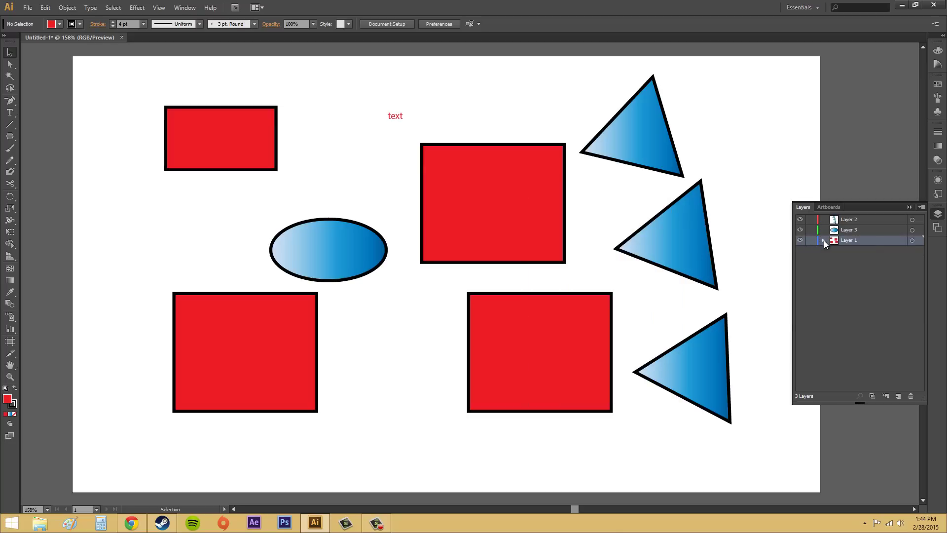
- Browse the layers-only list, selecting several layers and collapsing and expanding Layer 1 to examine how its contents are listed
{"action": "left_click", "coordinate": [847, 251]}
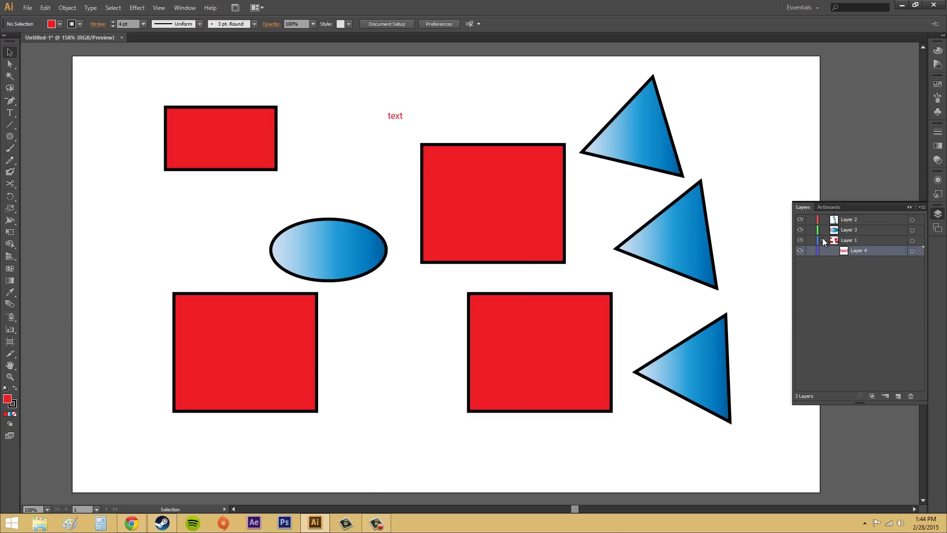
{"action": "left_click", "coordinate": [859, 230]}
{"action": "left_click", "coordinate": [857, 218]}
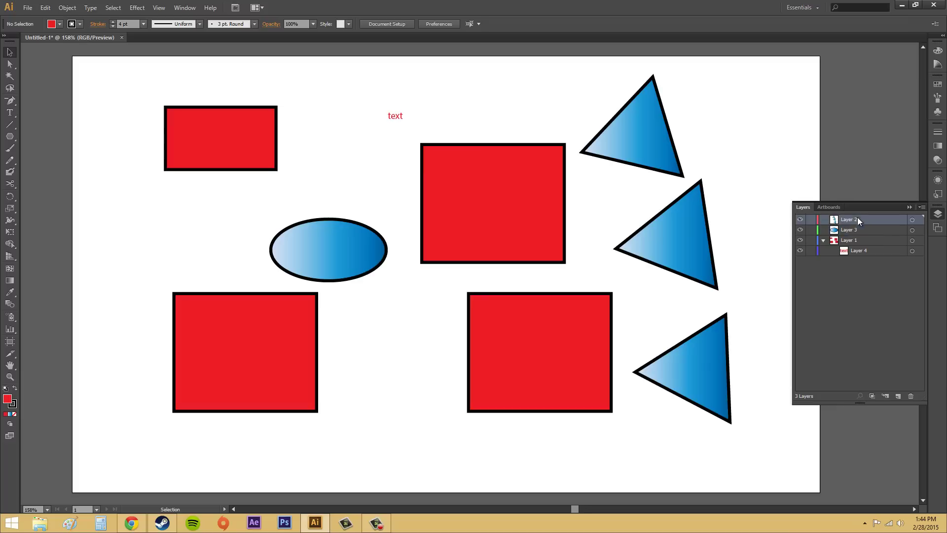
{"action": "left_click", "coordinate": [847, 241]}
{"action": "left_click", "coordinate": [823, 240]}
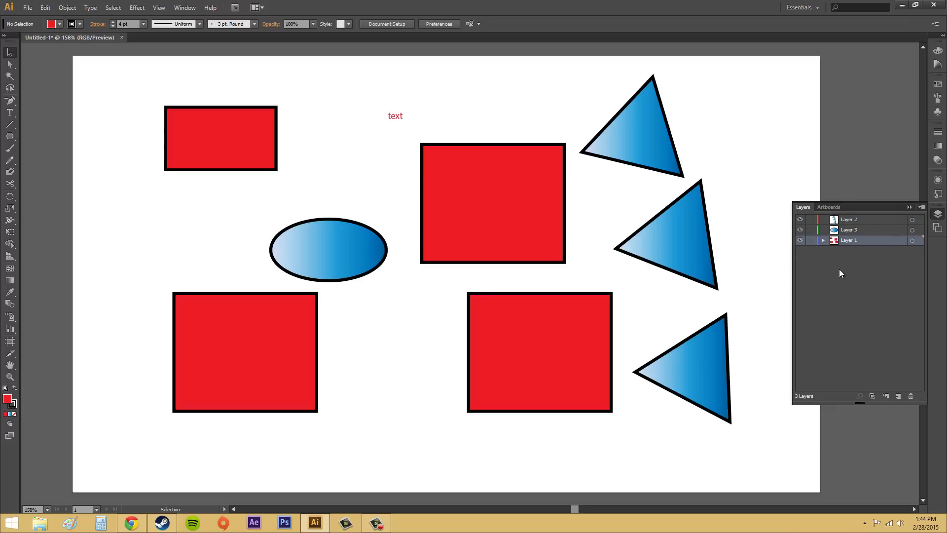
{"action": "left_click", "coordinate": [822, 241]}
- Turn off Show Layers Only and set the Layers panel row size to Large
{"action": "left_click", "coordinate": [921, 207]}
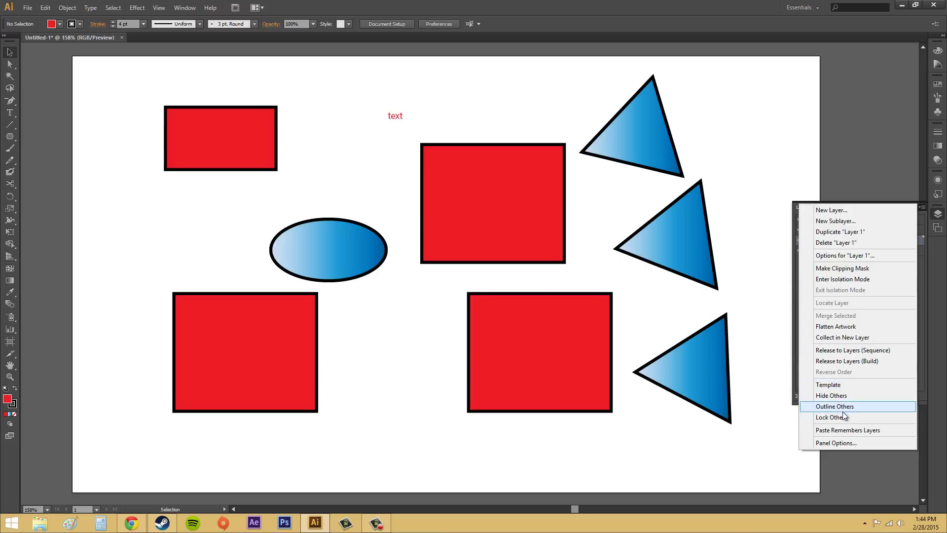
{"action": "left_click", "coordinate": [848, 442]}
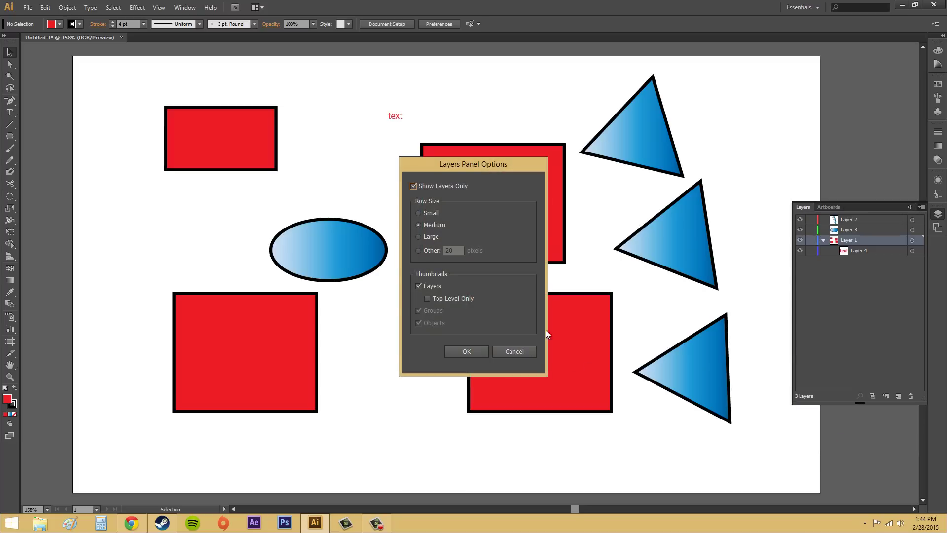
{"action": "left_click", "coordinate": [413, 186]}
{"action": "left_click", "coordinate": [422, 238]}
{"action": "left_click", "coordinate": [466, 351]}
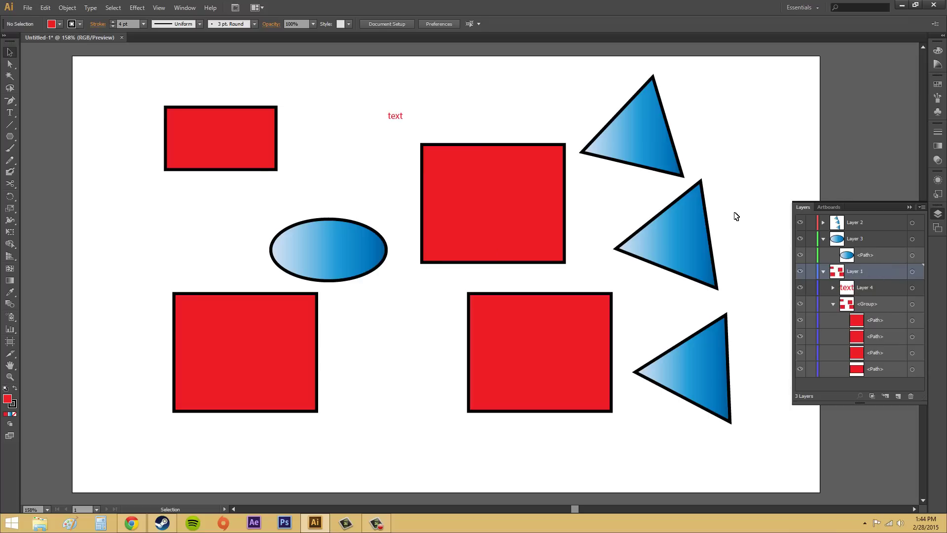
- Set the Layers panel row size back to Medium
{"action": "left_click", "coordinate": [922, 208]}
{"action": "left_click", "coordinate": [838, 444]}
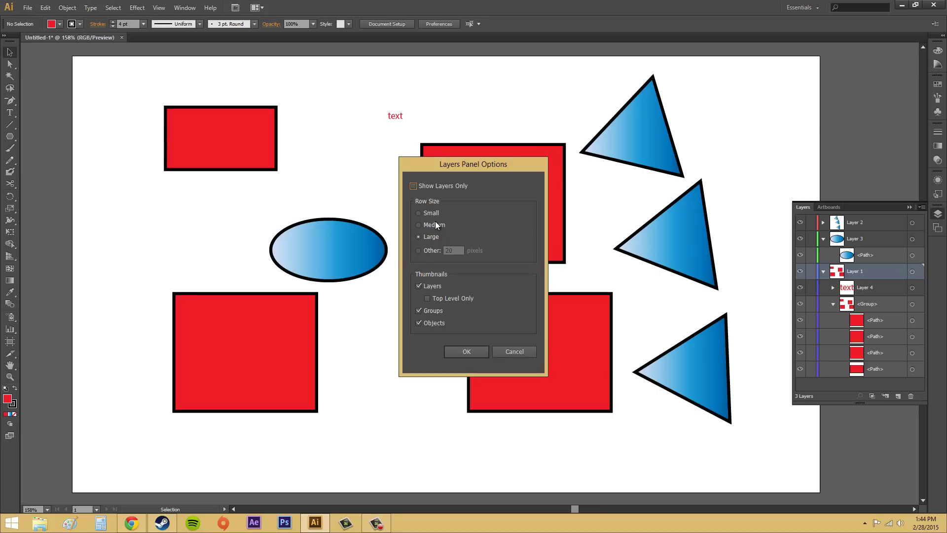
{"action": "left_click", "coordinate": [433, 224]}
{"action": "left_click", "coordinate": [466, 351]}
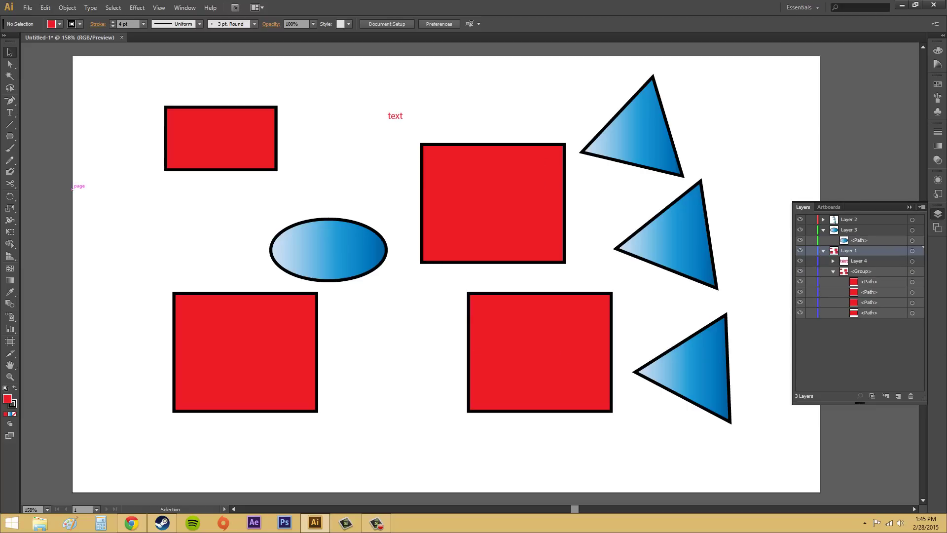
- Add a new layer directly above Layer 1 and select all the artwork on Layer 2
{"action": "left_click", "coordinate": [377, 523]}
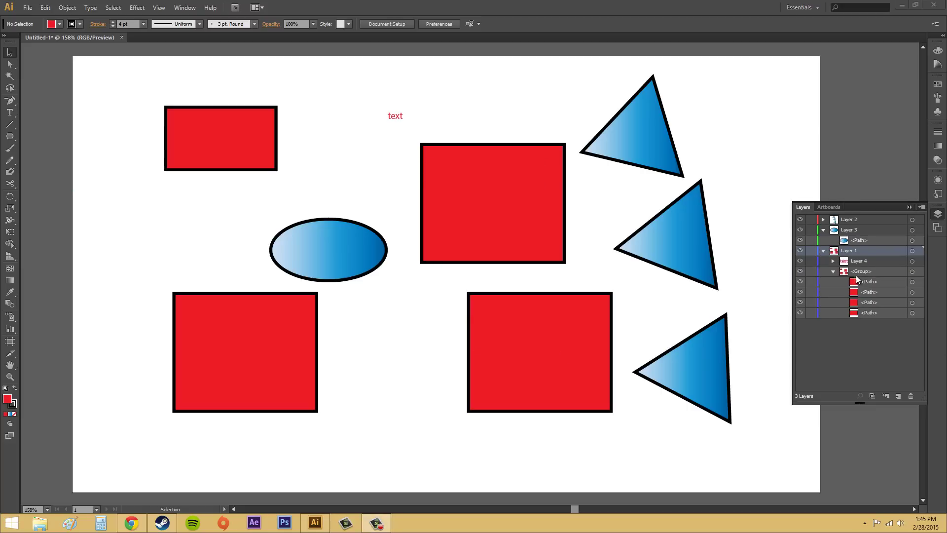
{"action": "left_click", "coordinate": [897, 395]}
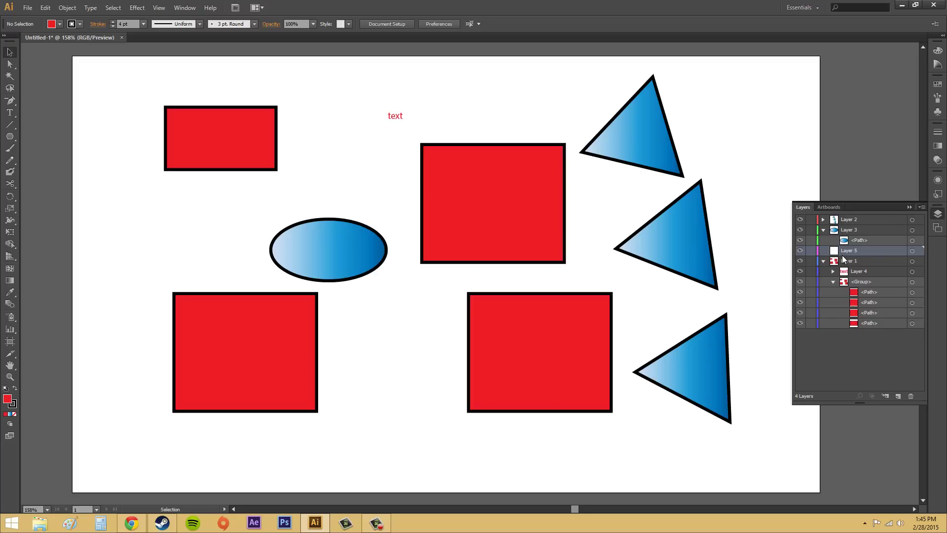
{"action": "left_click", "coordinate": [853, 223]}
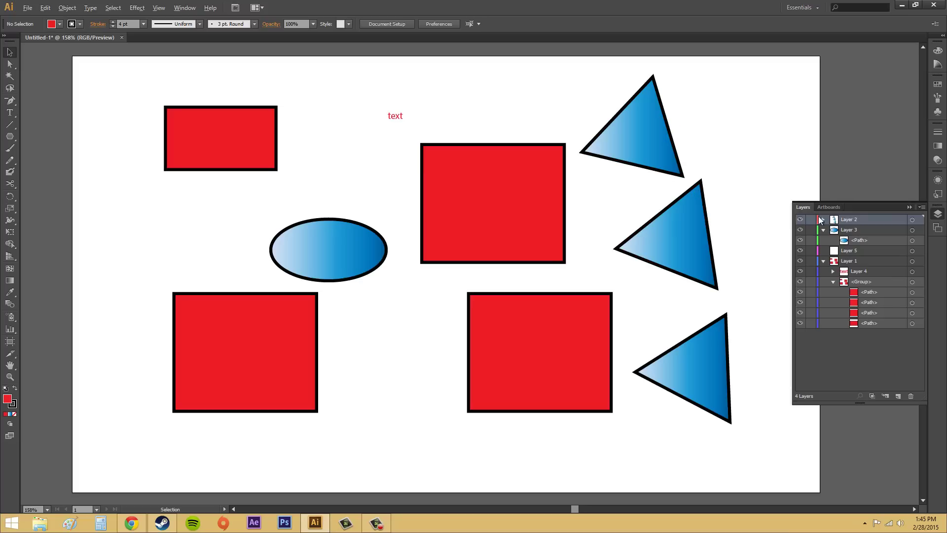
{"action": "left_click", "coordinate": [848, 220], "text": "alt"}
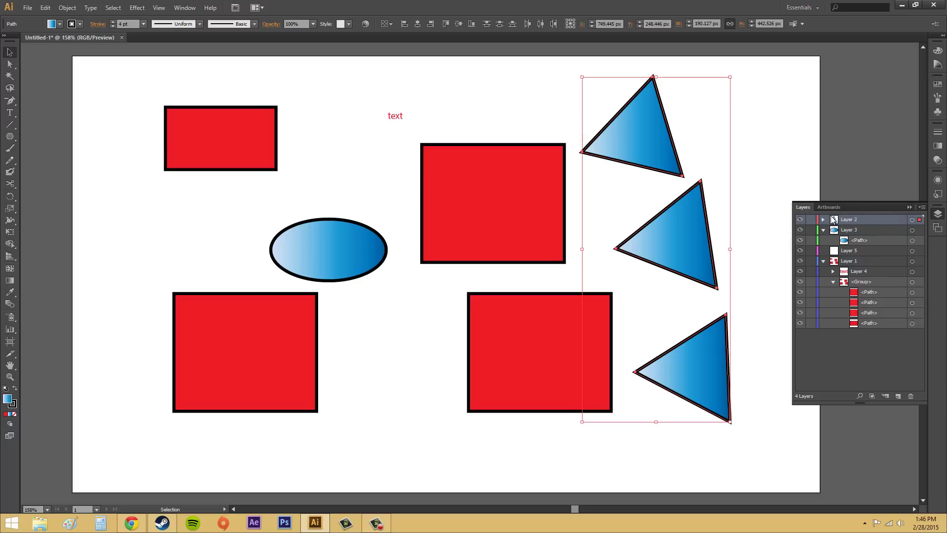
- Open the layer options for Layer 2 and name the layer Triangles
{"action": "double_click", "coordinate": [833, 220]}
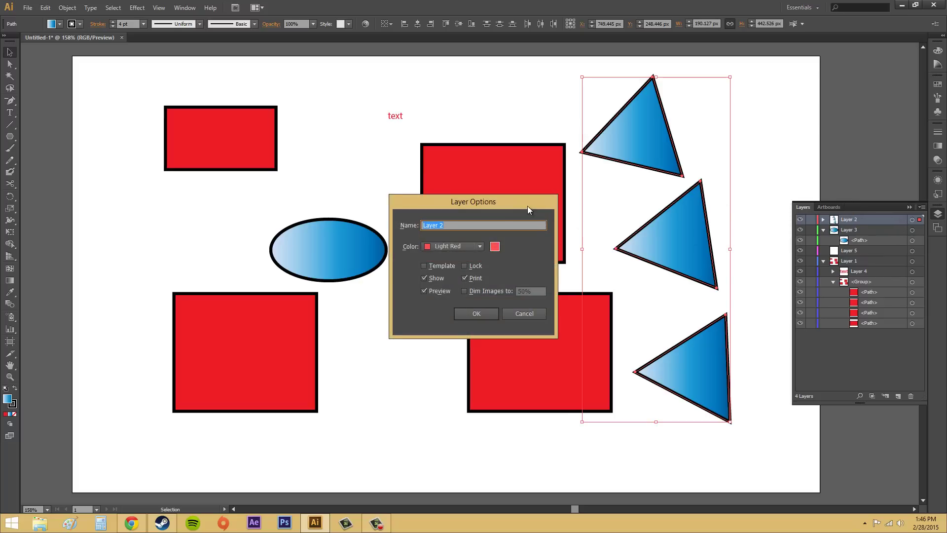
{"action": "left_click_drag", "start_coordinate": [527, 207], "coordinate": [465, 239]}
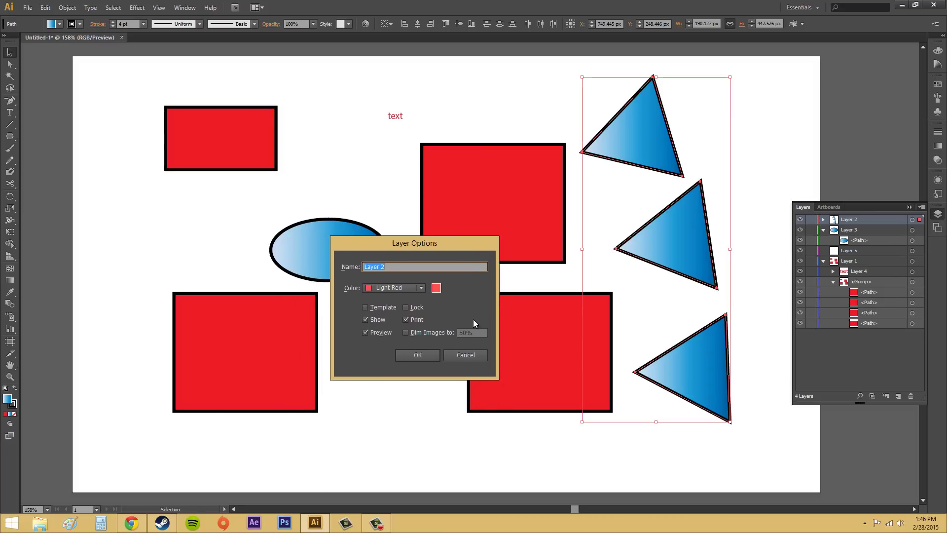
{"action": "type", "text": "Triangles"}
- Give the Triangles layer a custom green color of red 31, green 163, blue 100 and apply the layer options
{"action": "left_click", "coordinate": [422, 290]}
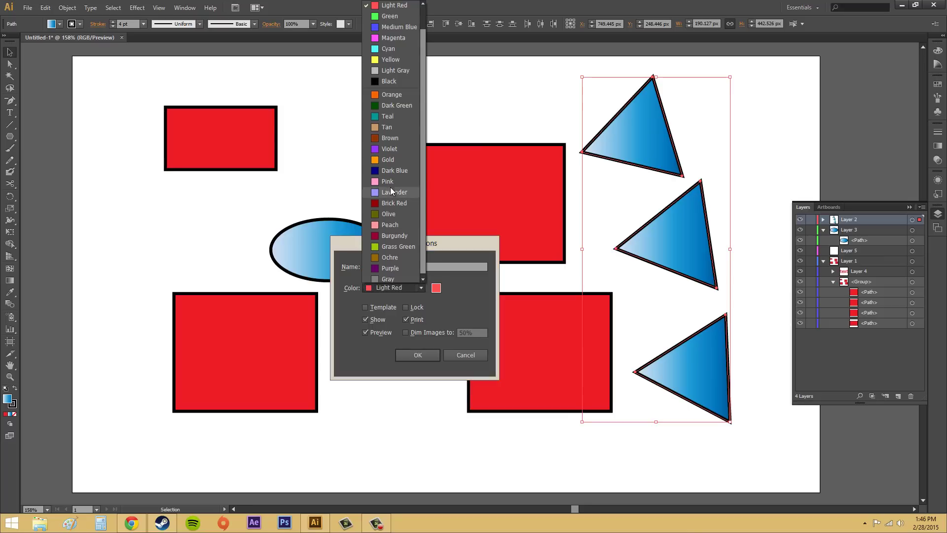
{"action": "left_click", "coordinate": [390, 184]}
{"action": "left_click", "coordinate": [436, 288]}
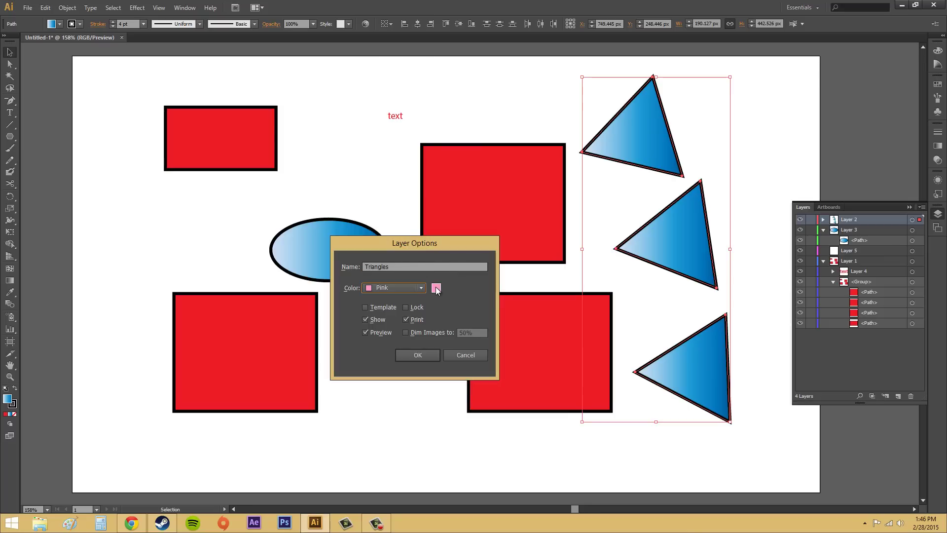
{"action": "mouse_move", "coordinate": [506, 227]}
{"action": "left_mouse_down"}
{"action": "mouse_move", "coordinate": [532, 256]}
{"action": "mouse_move", "coordinate": [513, 231]}
{"action": "left_mouse_up"}
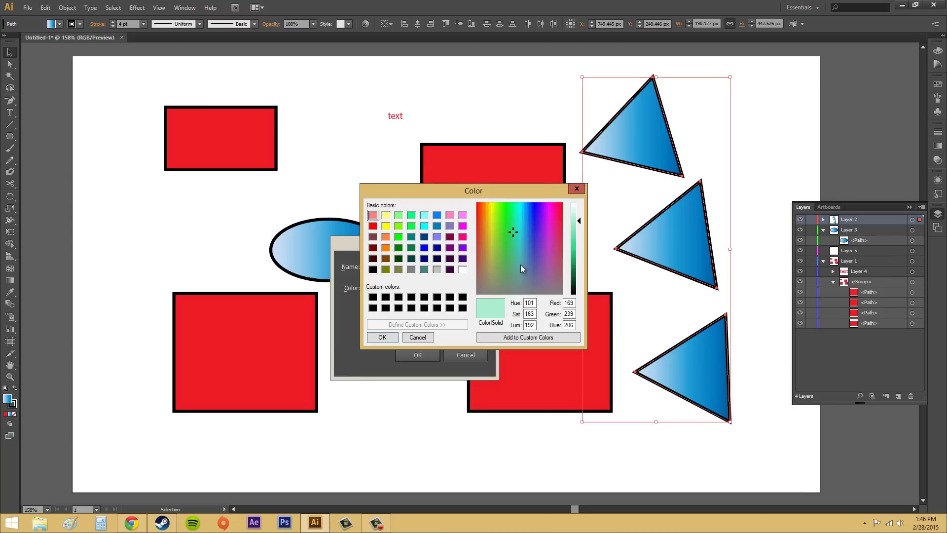
{"action": "left_click_drag", "start_coordinate": [571, 250], "coordinate": [581, 259]}
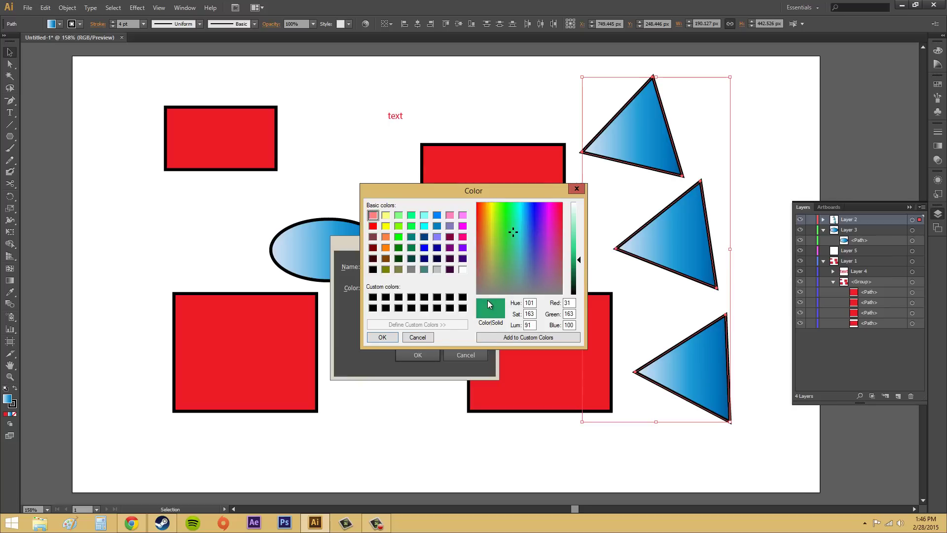
{"action": "left_click", "coordinate": [382, 337]}
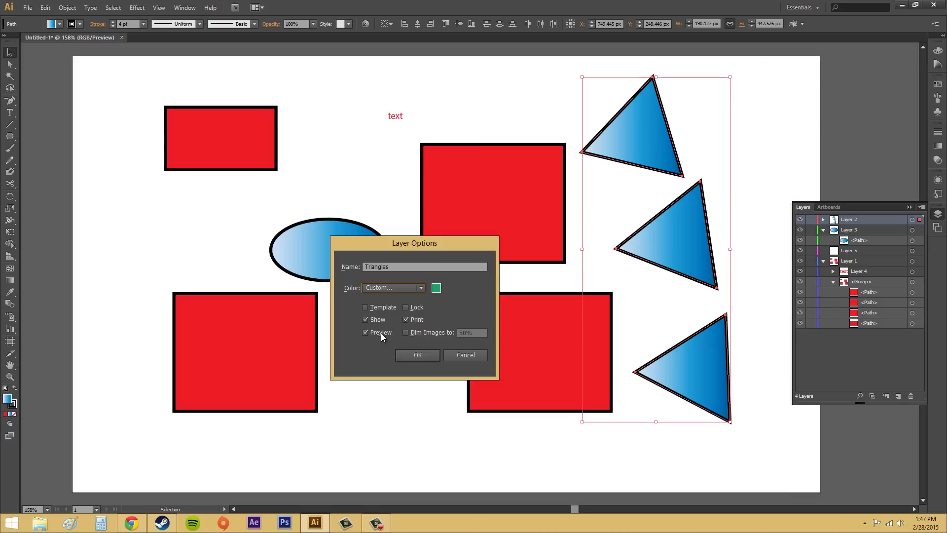
{"action": "left_click", "coordinate": [160, 9]}
{"action": "left_click", "coordinate": [425, 353]}
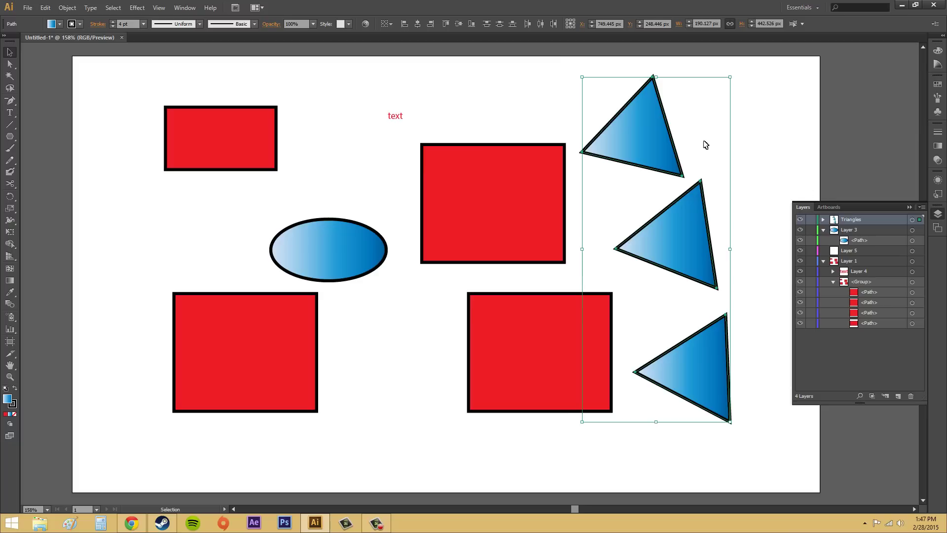
- View the artwork in Outline mode and return to Preview mode
{"action": "left_click", "coordinate": [159, 8]}
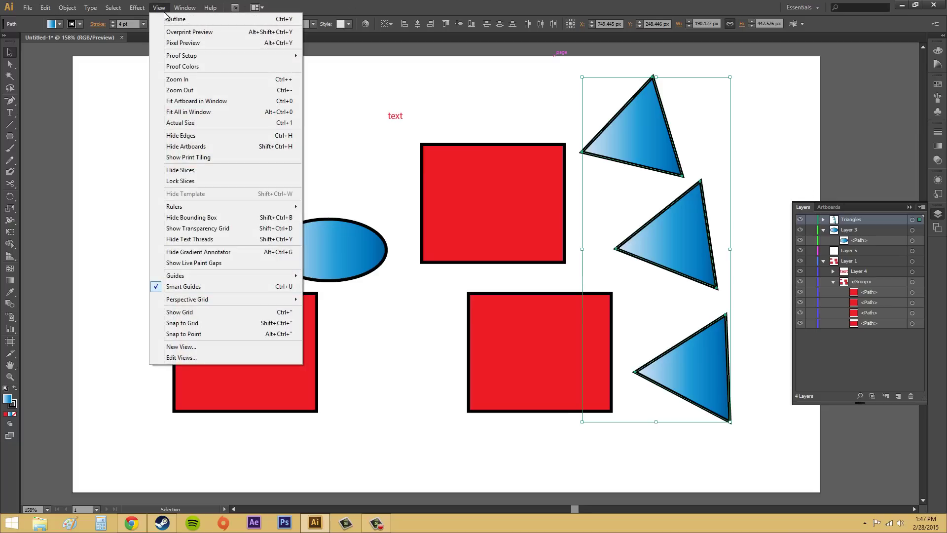
{"action": "left_click", "coordinate": [199, 19]}
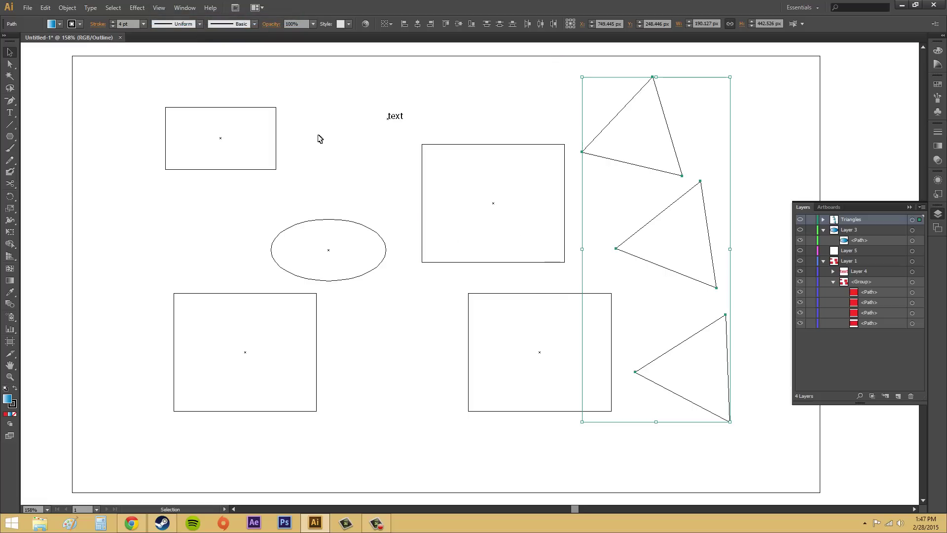
{"action": "left_click", "coordinate": [159, 8]}
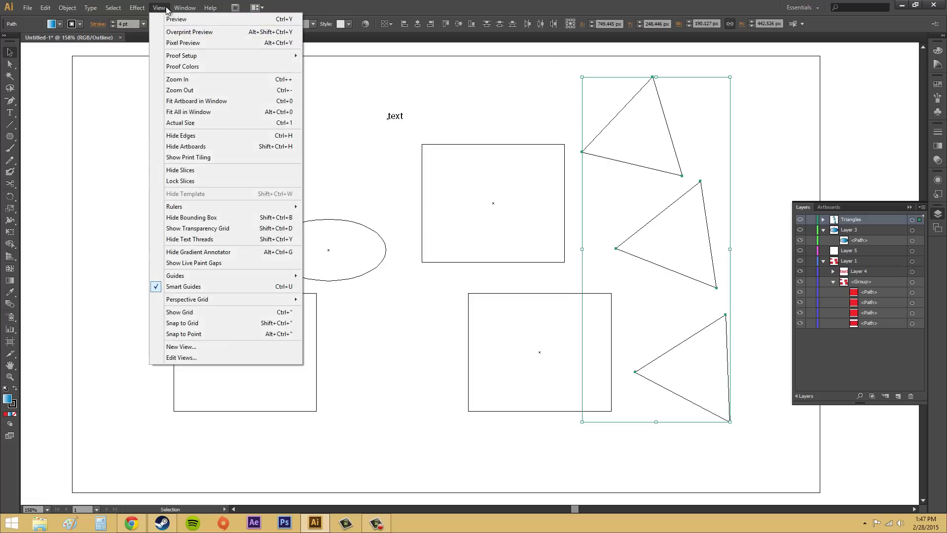
{"action": "left_click", "coordinate": [198, 20]}
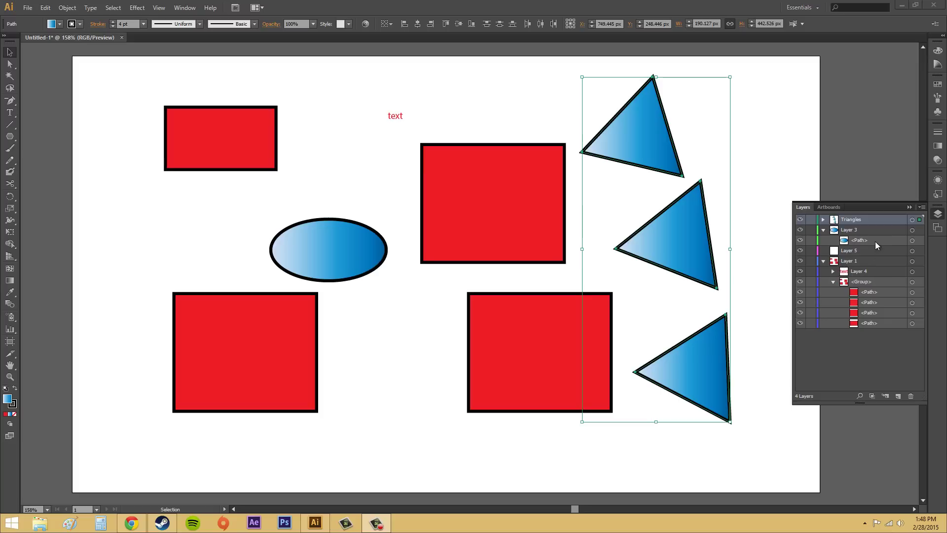
- Rename Layer 1 as "rectangles and text" and collapse its contents in the layer list
{"action": "double_click", "coordinate": [852, 263]}
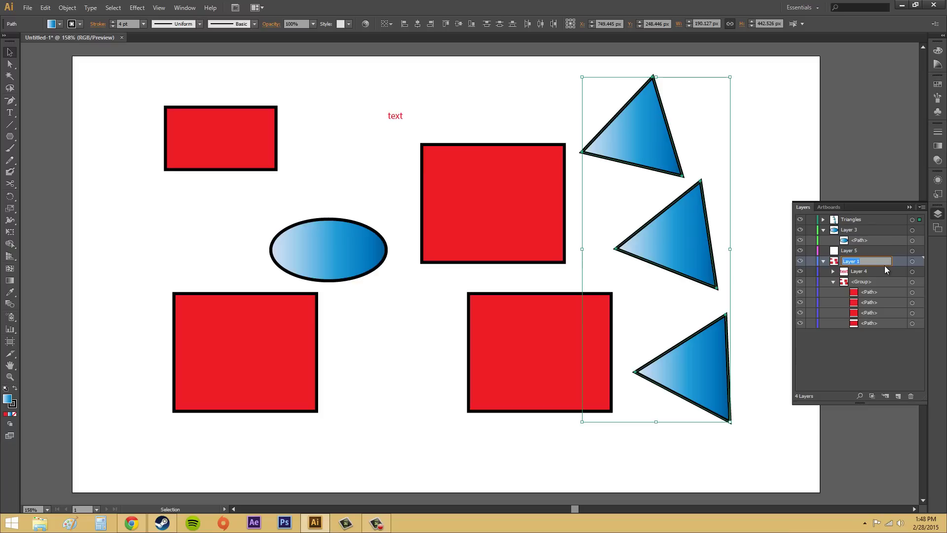
{"action": "type", "text": "rectangles and text"}
{"action": "left_click", "coordinate": [838, 382]}
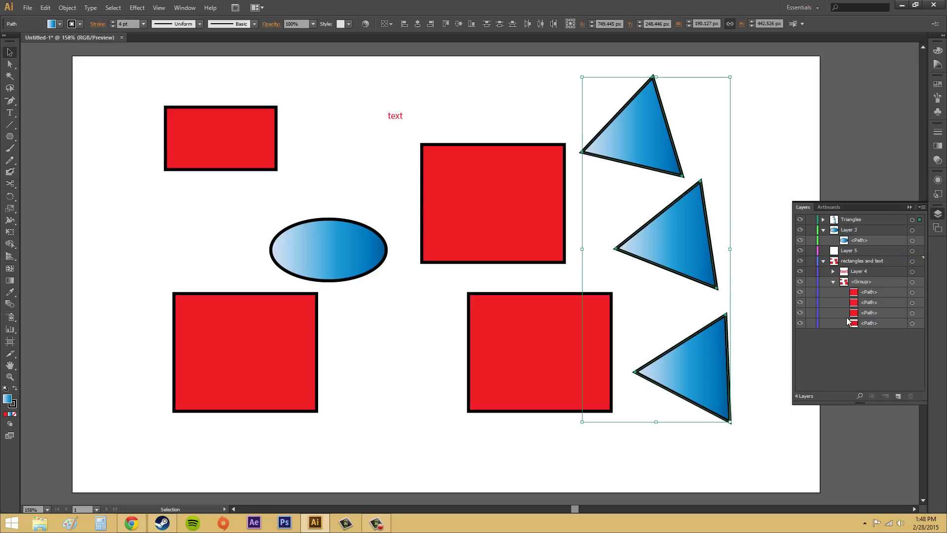
{"action": "left_click", "coordinate": [822, 261]}
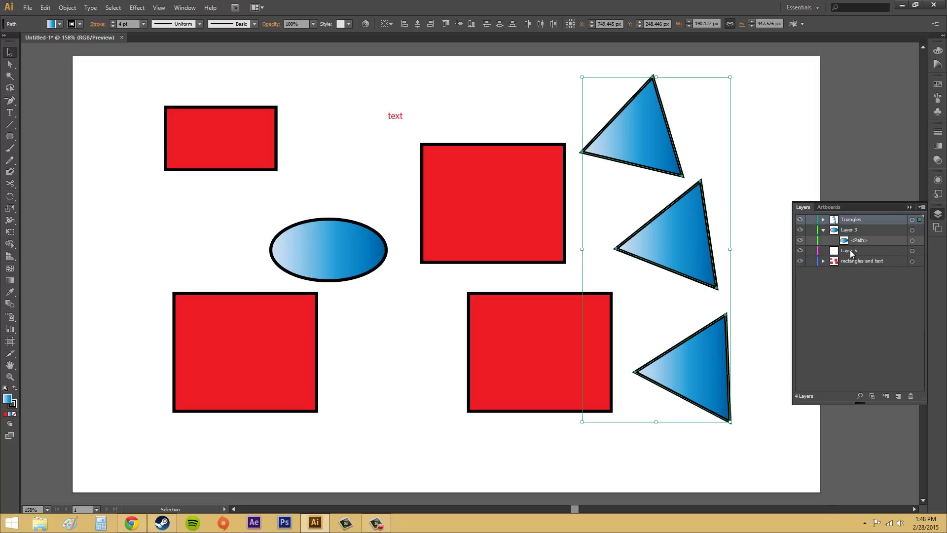